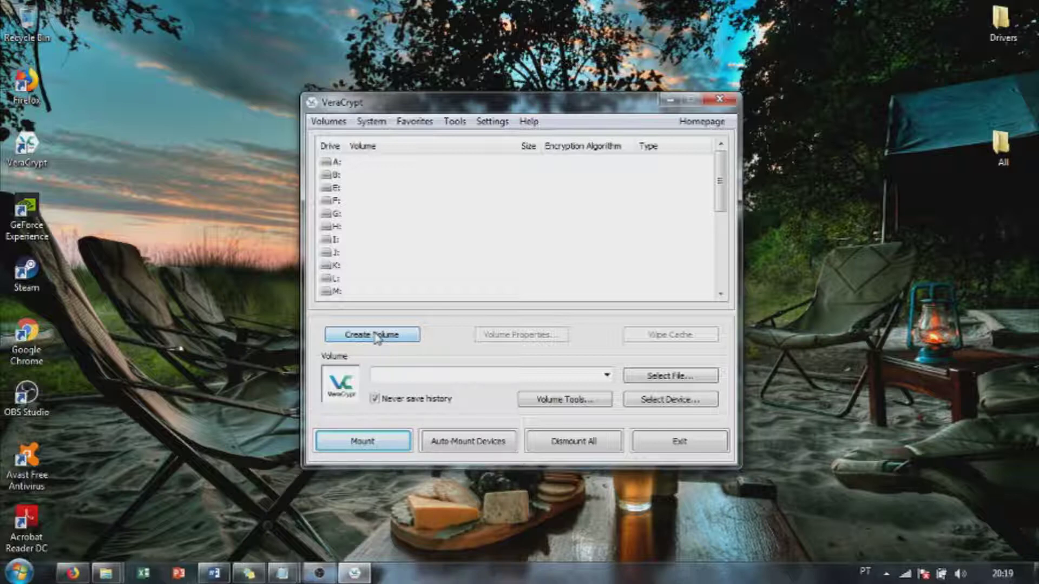
Step: Start a new standard encrypted file container in the Volume Creation Wizard
left_click(377, 336)
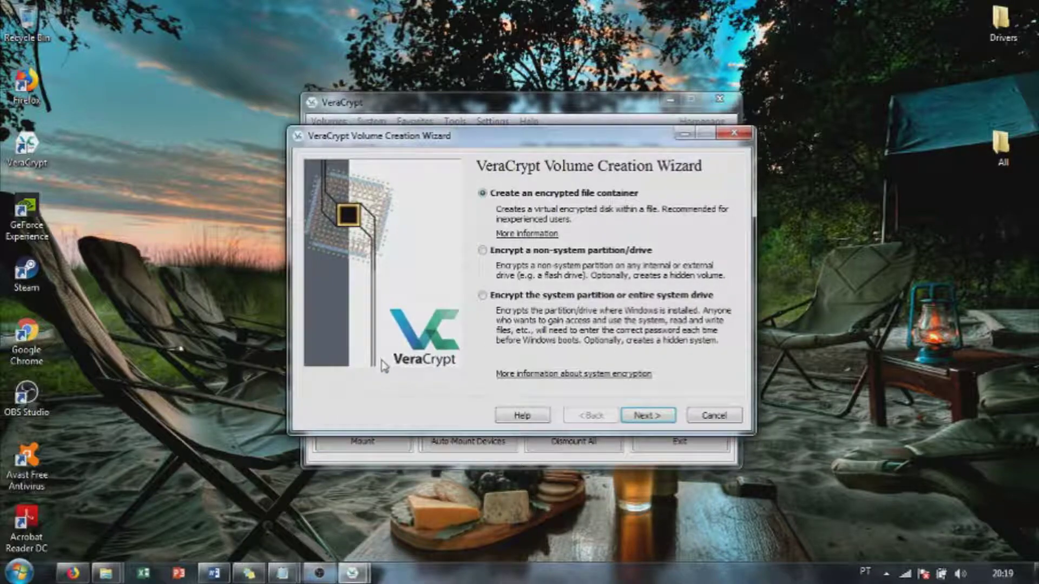
left_click(664, 423)
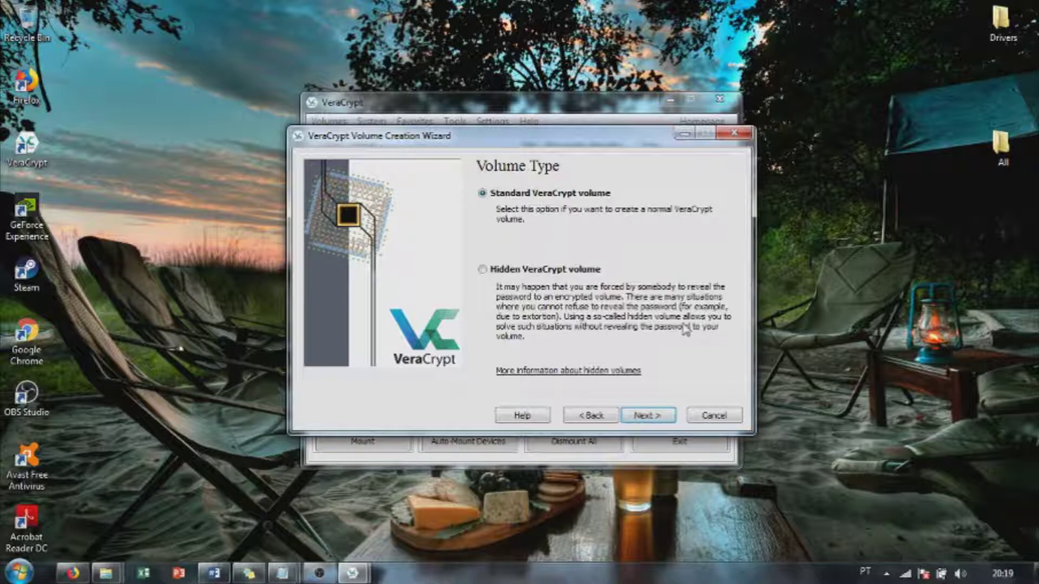
left_click(652, 416)
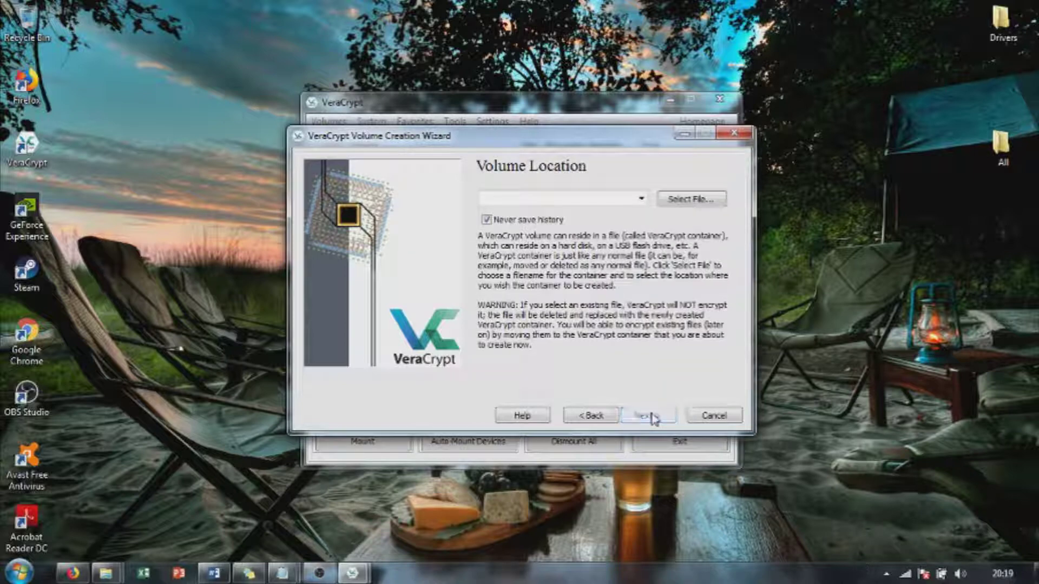
Step: Set the container location to 'teste' and advance to Encryption Options with AES and SHA-512
left_click(606, 199)
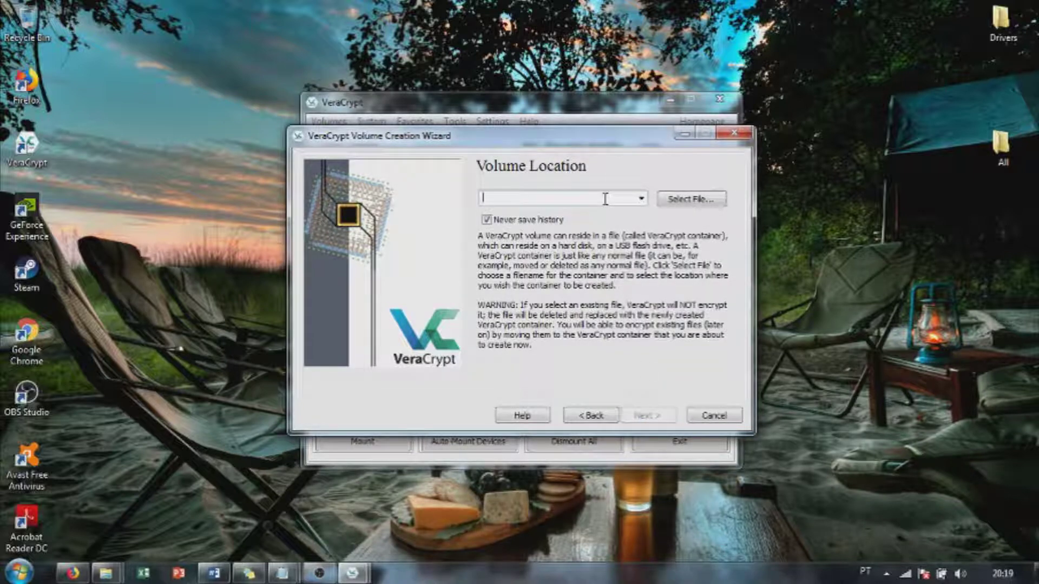
type("teste")
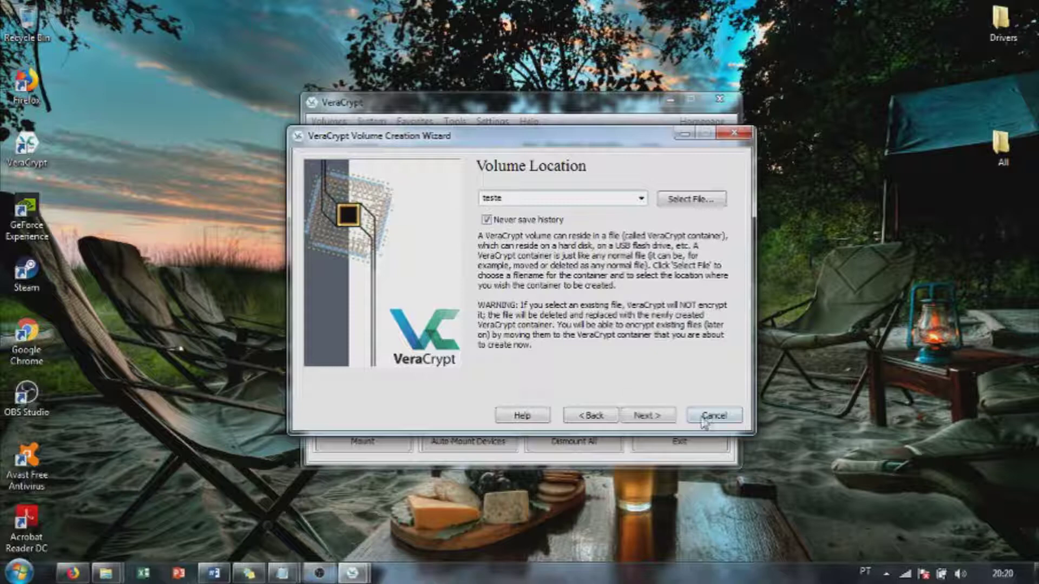
left_click(666, 422)
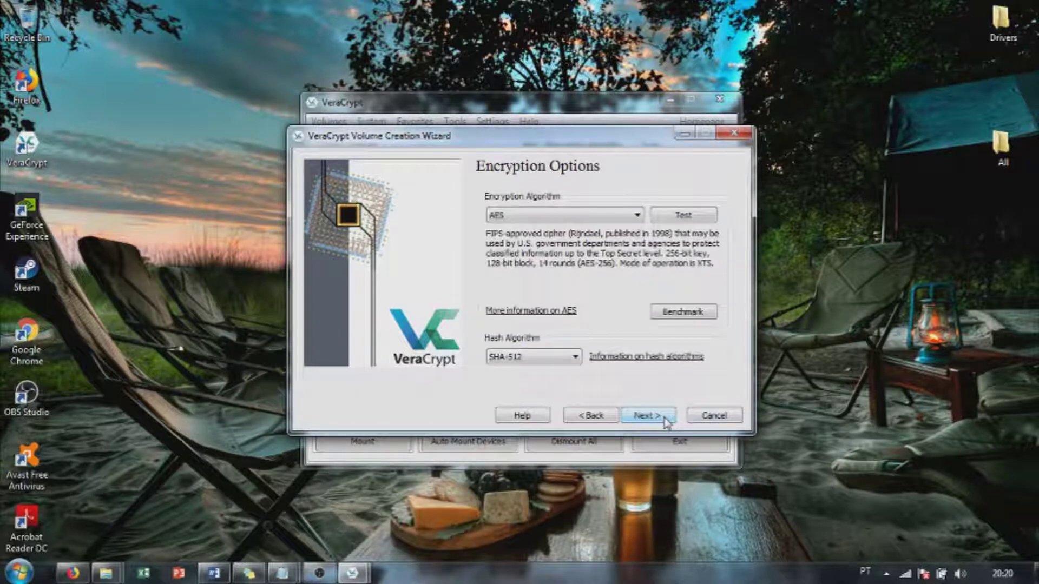
left_click(592, 416)
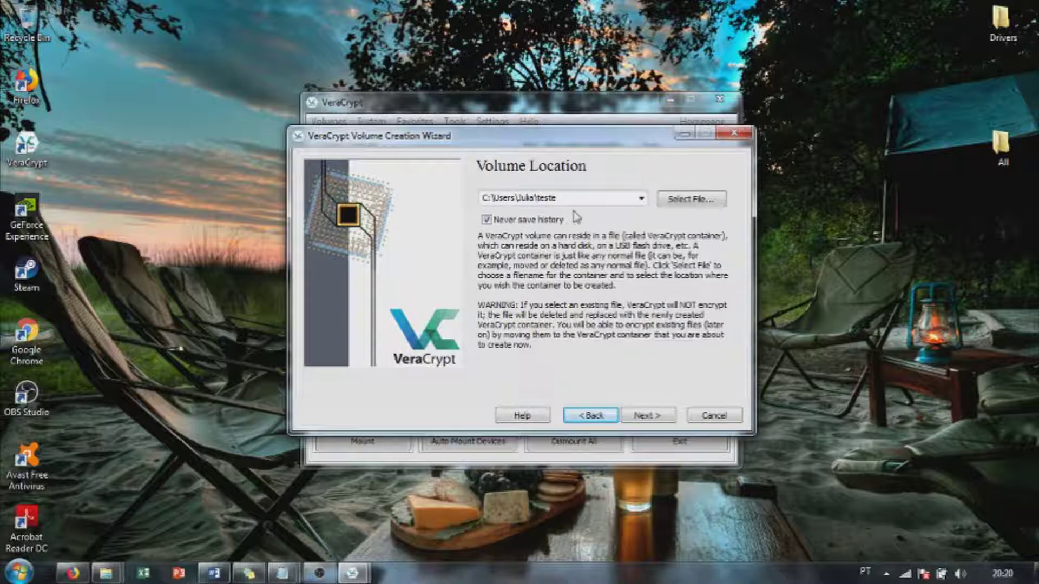
left_click(648, 415)
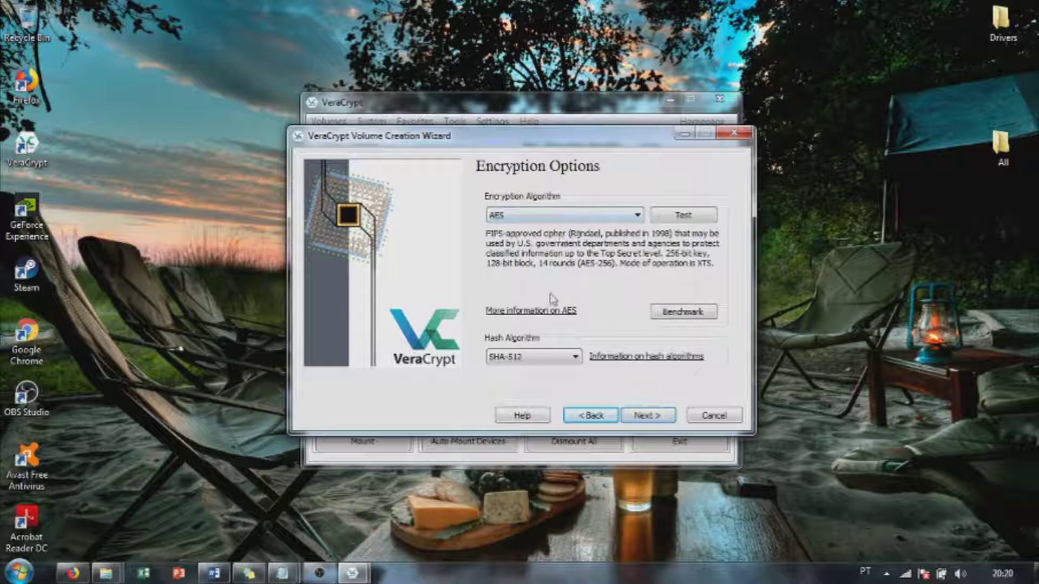
Step: Keep AES/SHA-512, size the container at 50 MB and continue to the password page
left_click(651, 421)
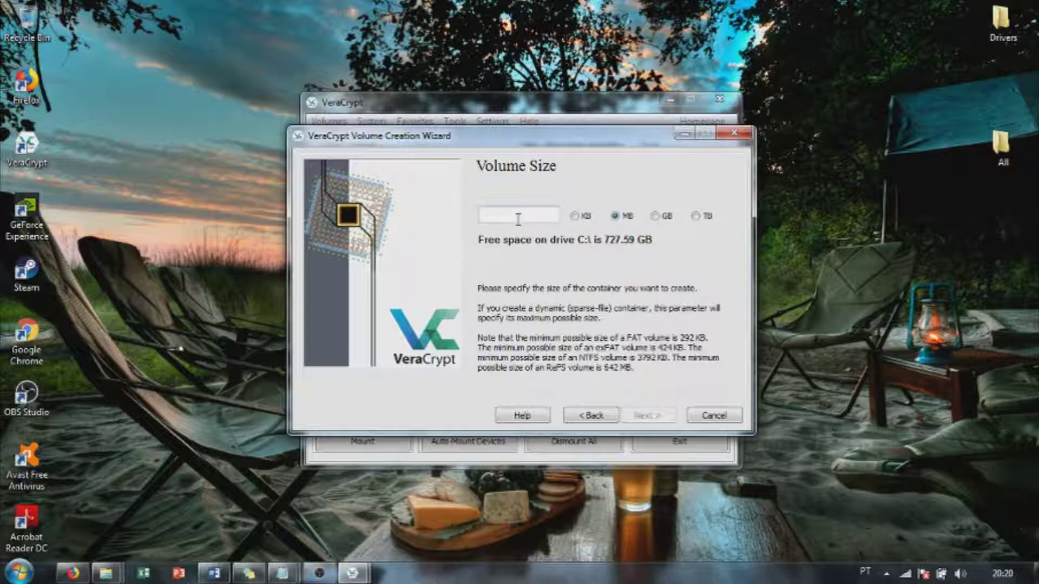
type("50")
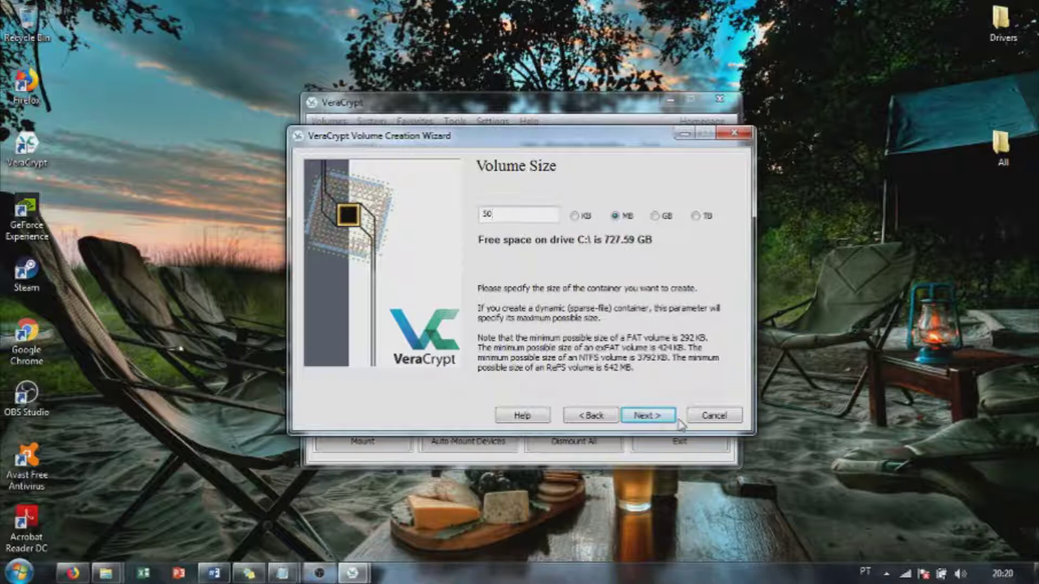
left_click(637, 414)
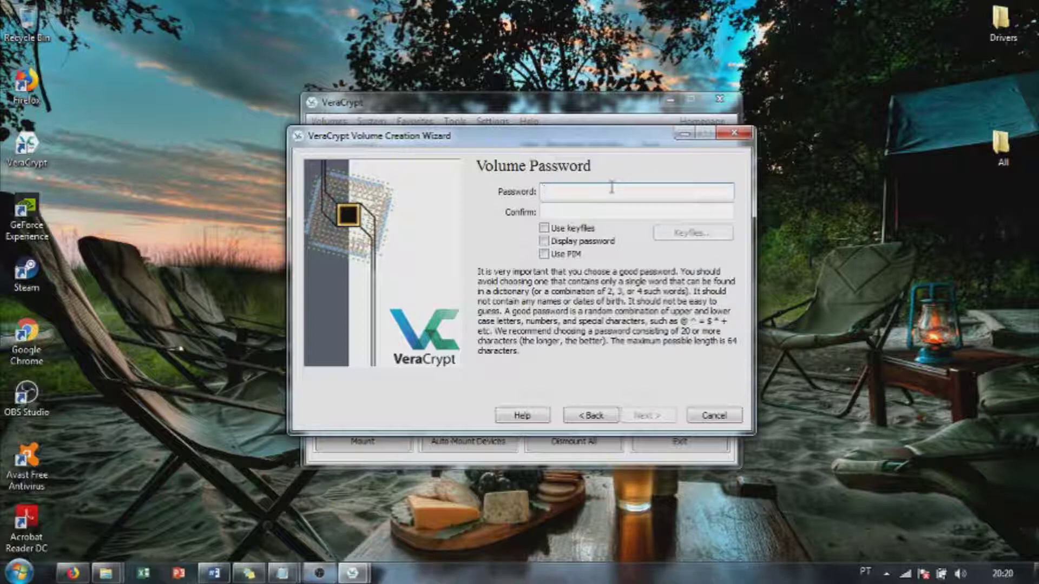
Step: Enter and confirm the container password, which brings up the short-password warning
type("aaaaaaa")
left_click(642, 210)
type("aa")
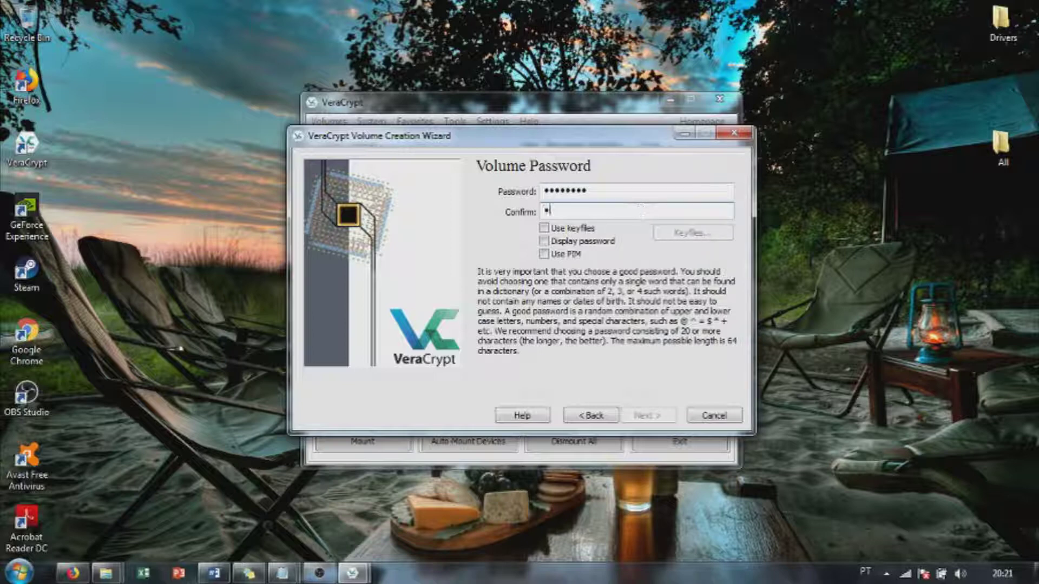
type("aaaaaaa")
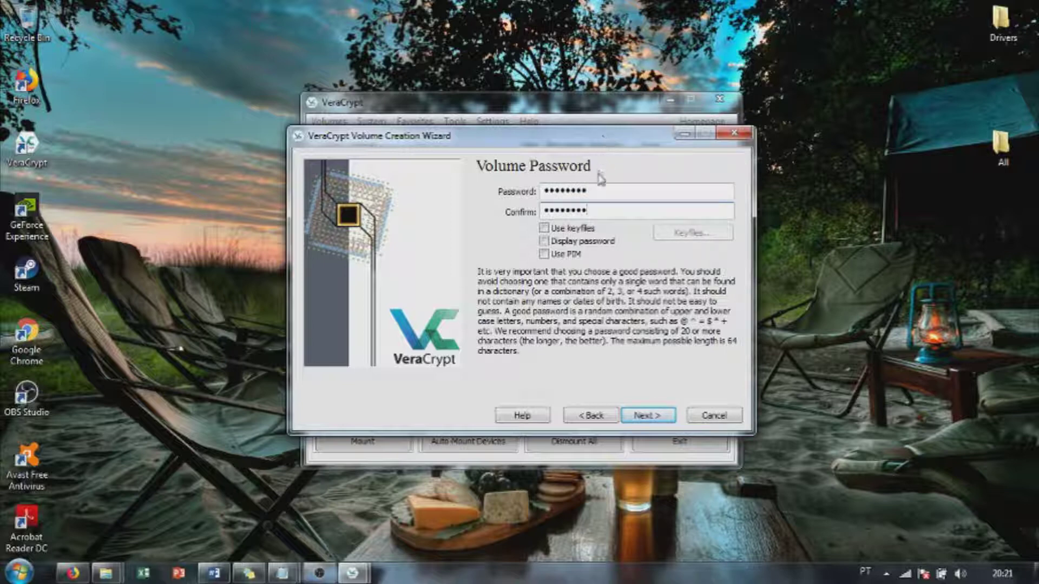
left_click(643, 416)
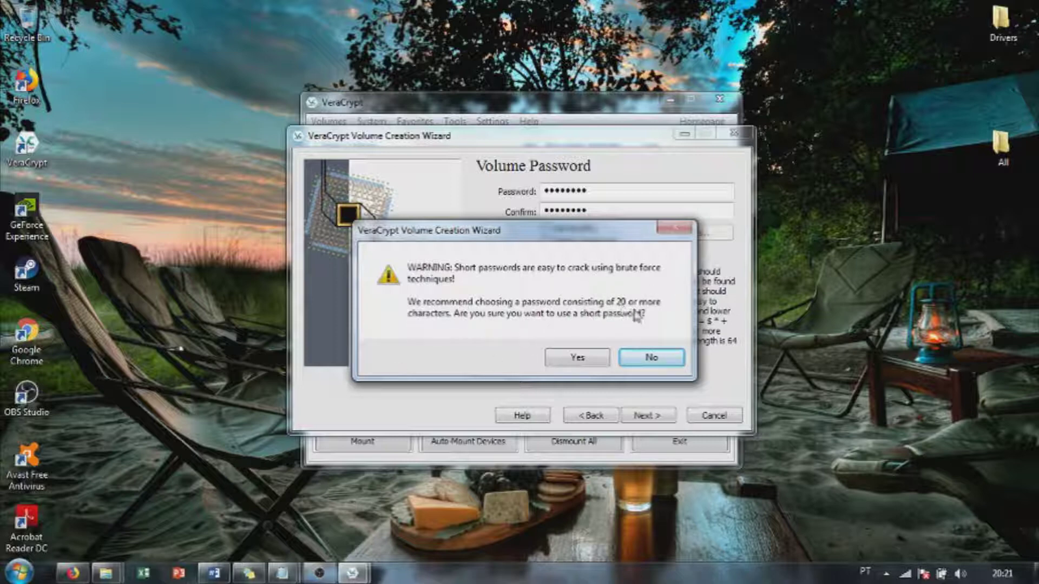
Step: Accept the short password, format the 'teste' container, and exit the wizard after the success message
left_click(580, 357)
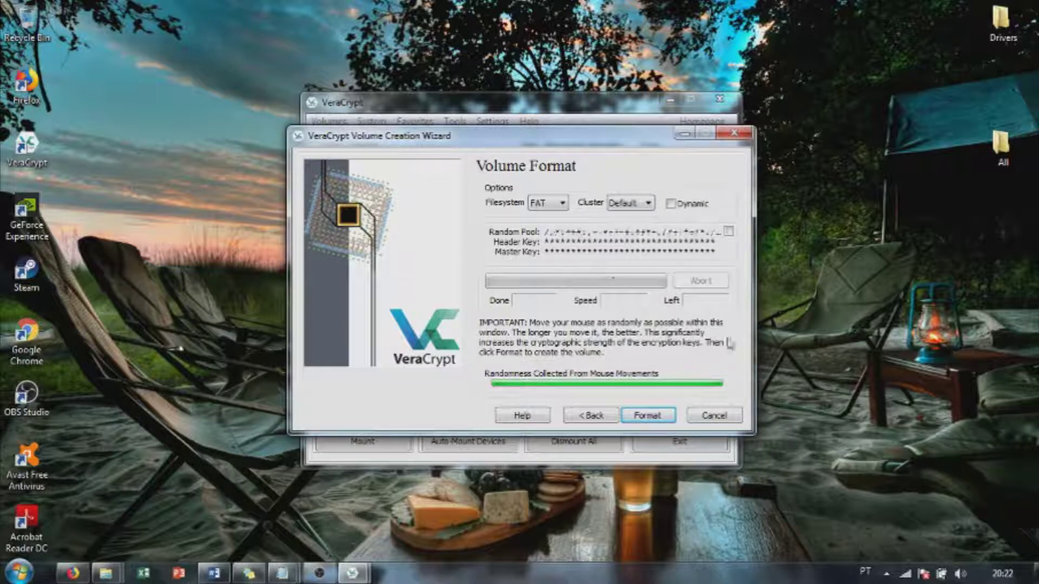
left_click(650, 415)
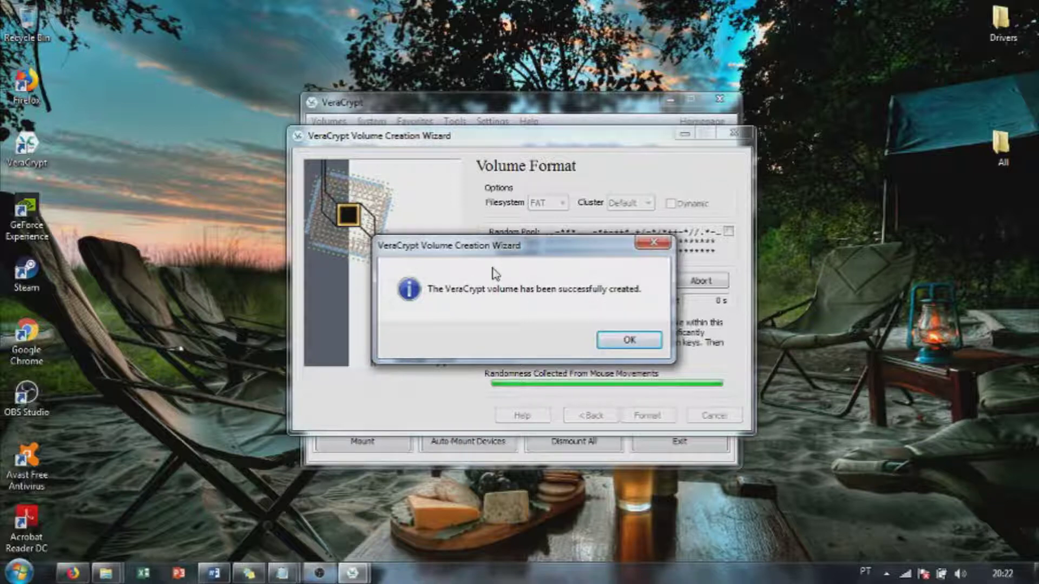
left_click(641, 344)
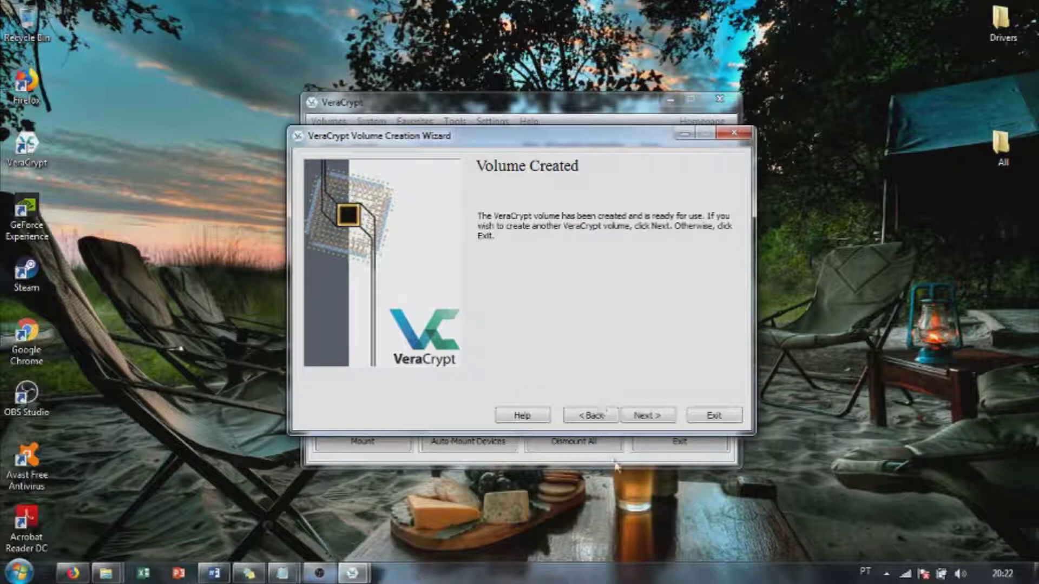
left_click(714, 416)
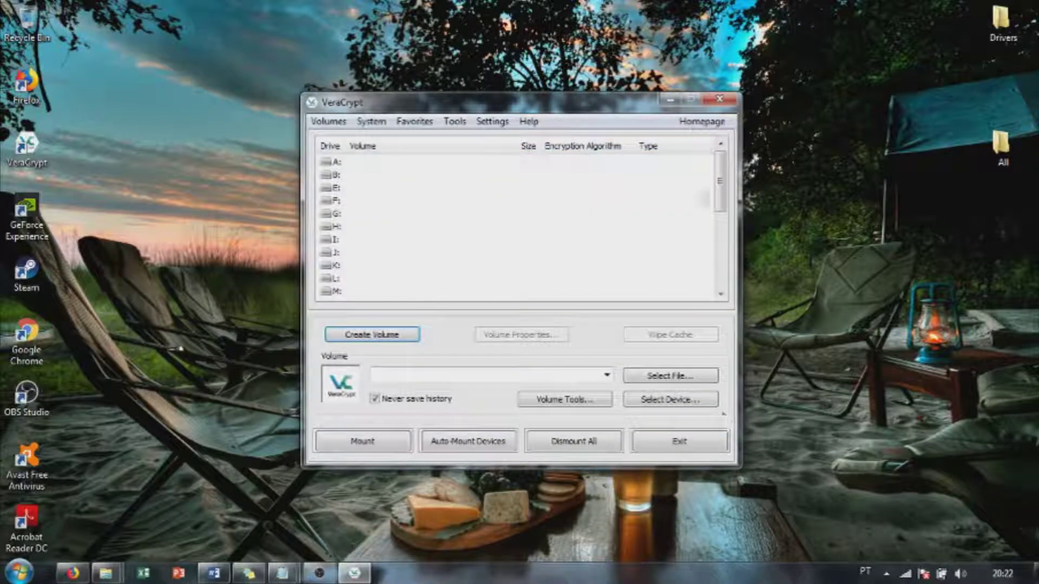
Step: Restart VeraCrypt and select the 'teste' container file to mount on drive A:
left_click(711, 101)
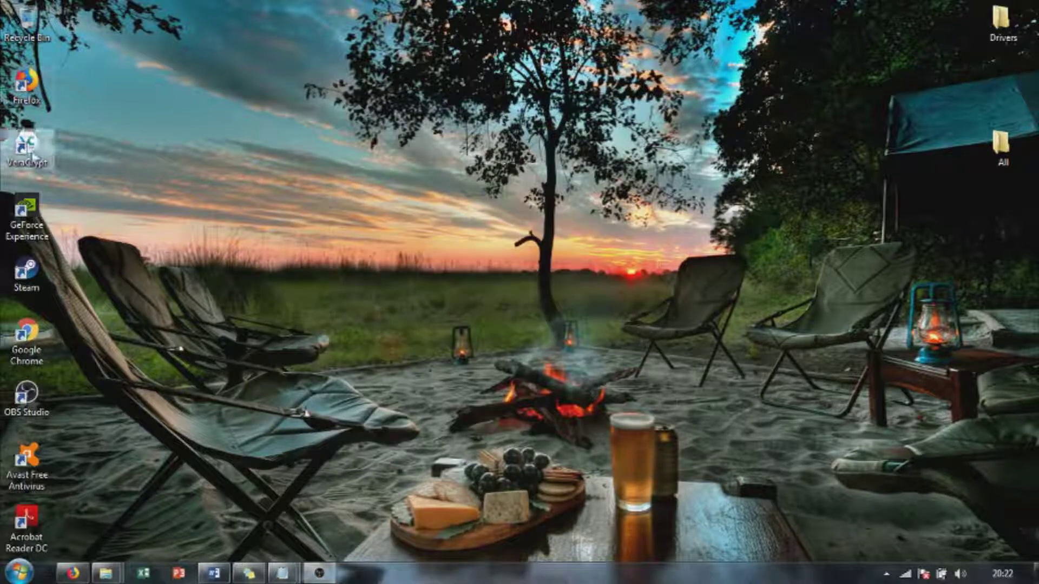
double_click(42, 158)
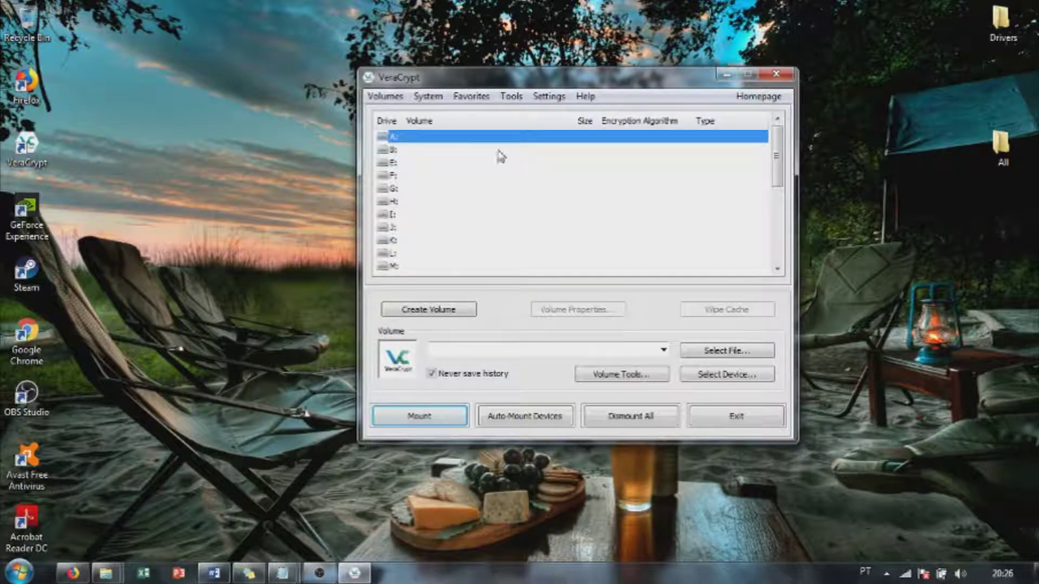
left_click(386, 96)
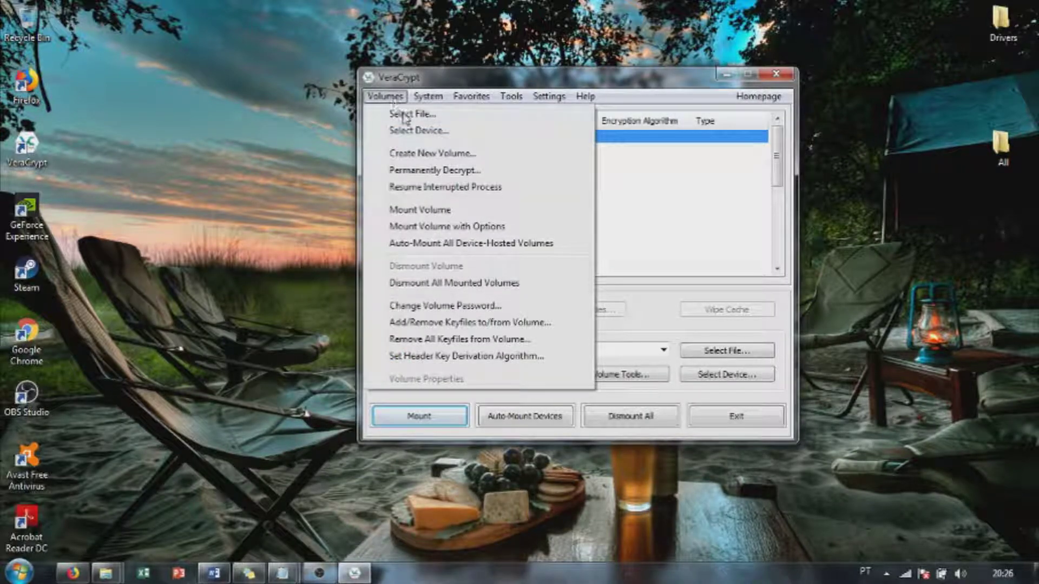
left_click(405, 115)
left_click(718, 324)
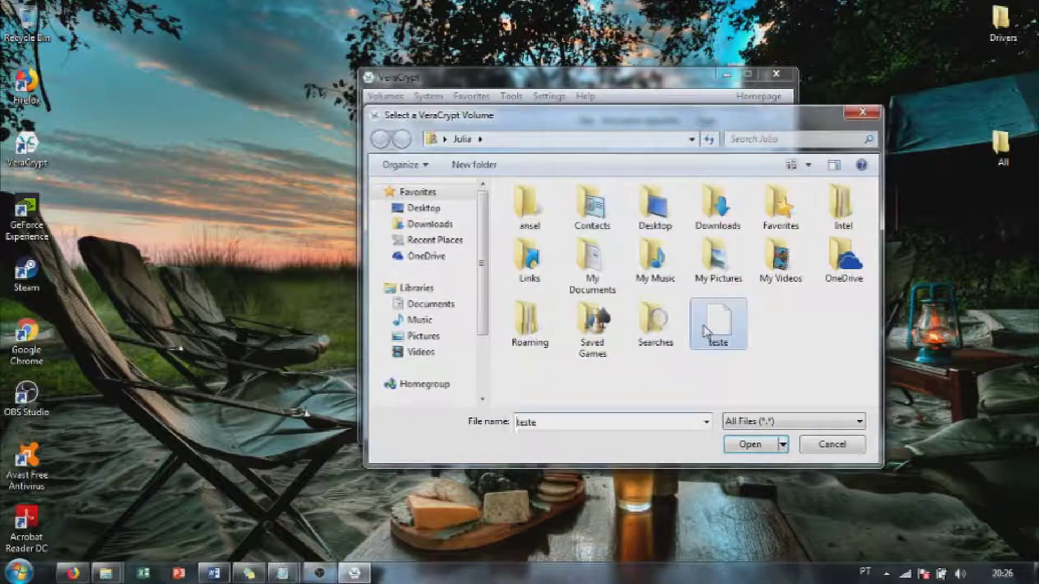
left_click(756, 450)
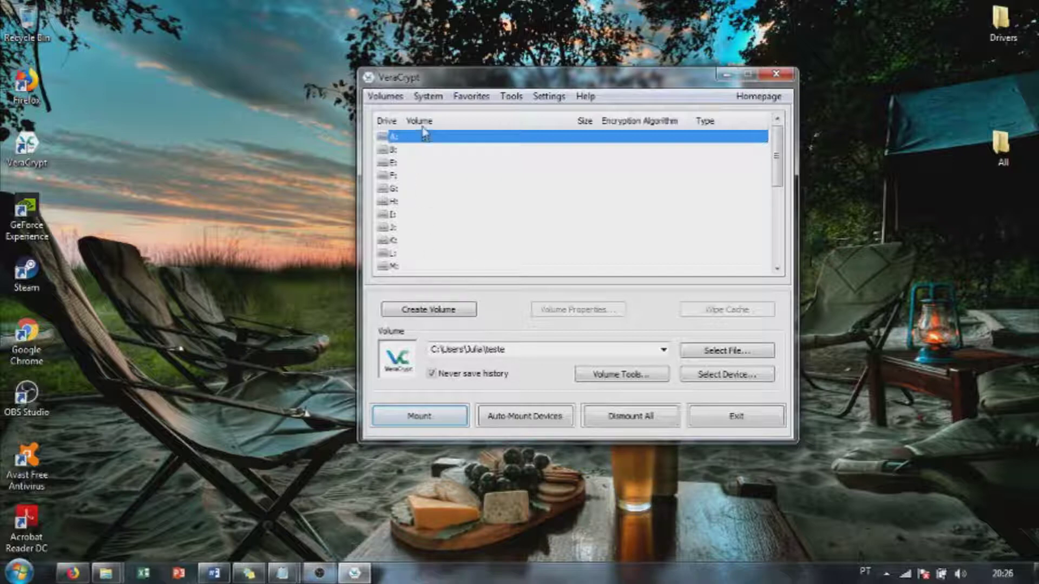
scroll(425, 184, "down", 5)
scroll(426, 193, "up", 5)
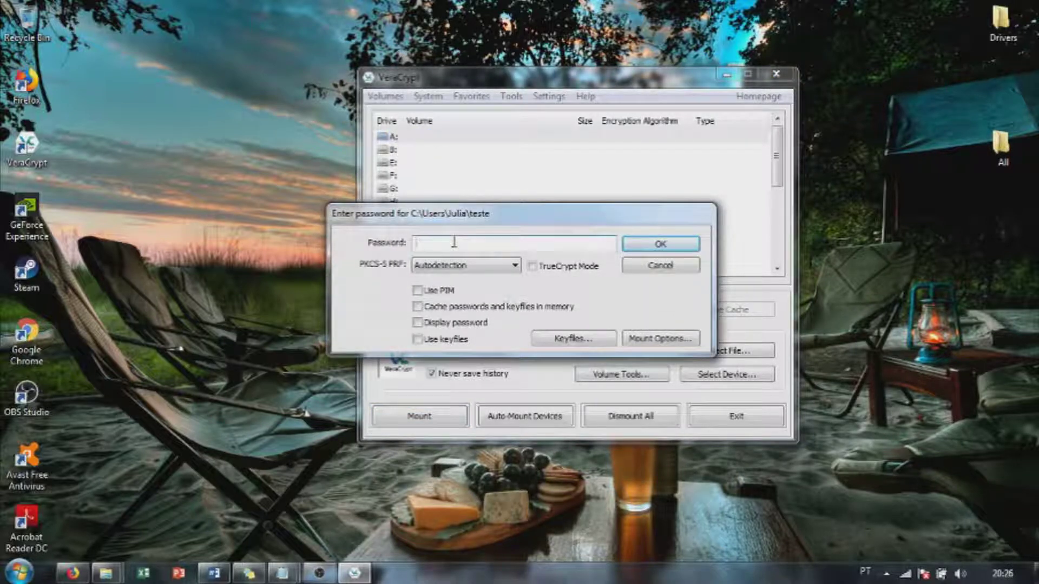
Step: Mount 'teste' as drive A: with its password and open the empty drive
type("*********")
left_click(651, 247)
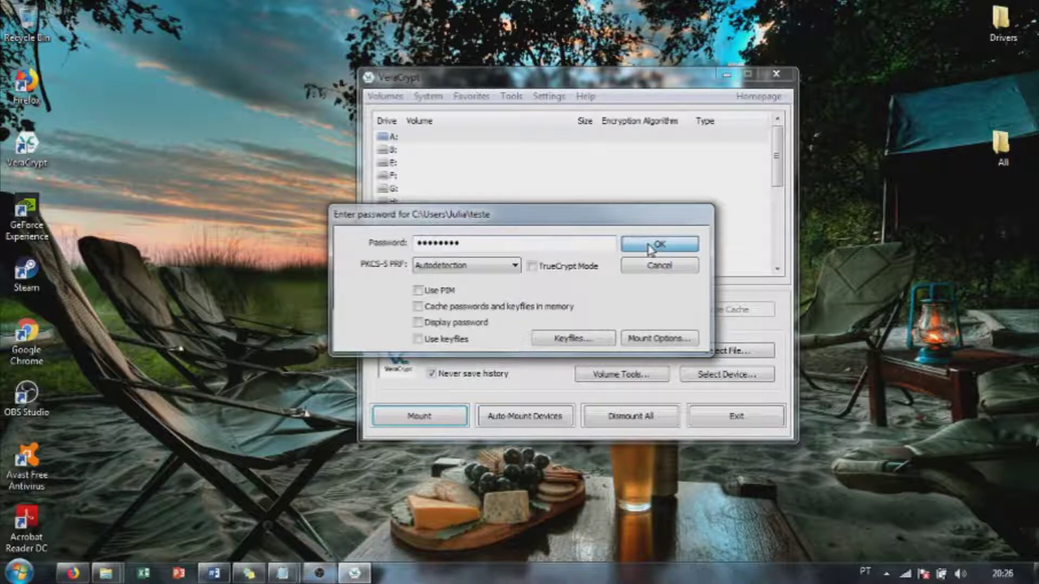
double_click(537, 142)
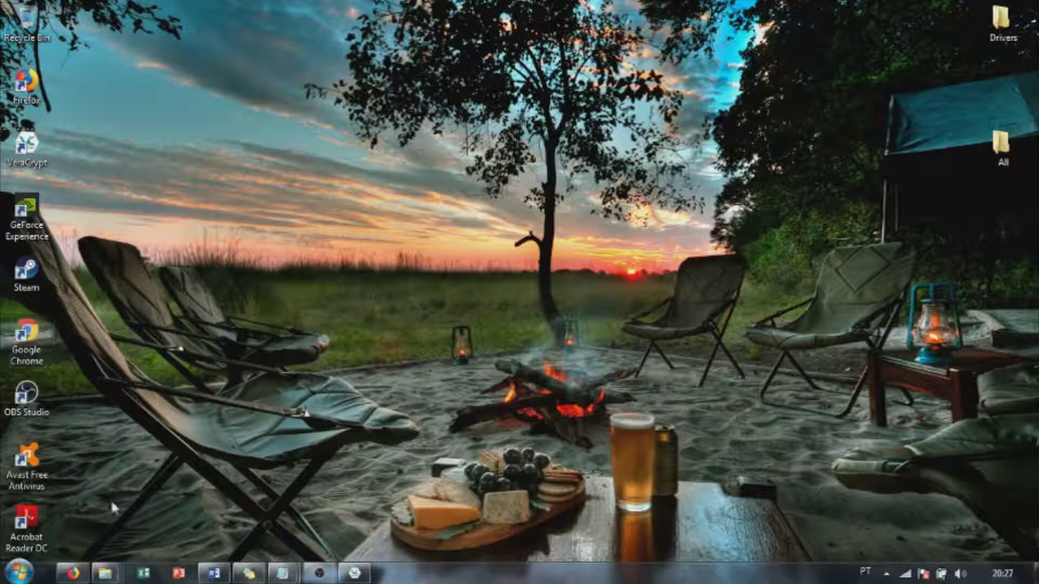
Step: Copy the OBS Studio, Avast Free Antivirus and Acrobat Reader DC shortcuts onto drive A:
left_click_drag(67, 557, 107, 574)
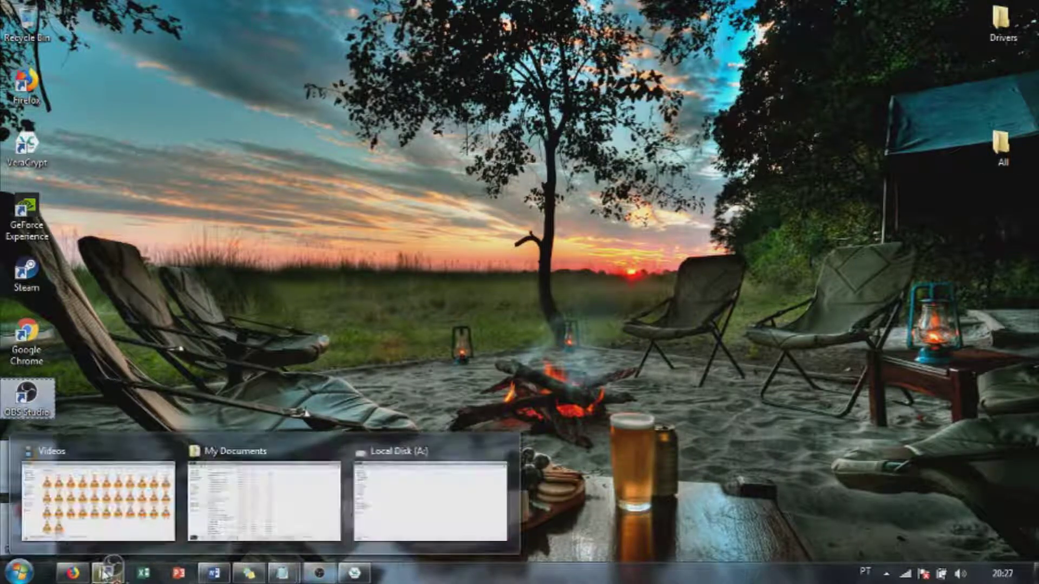
left_click_drag(107, 568, 453, 225)
left_click(406, 258)
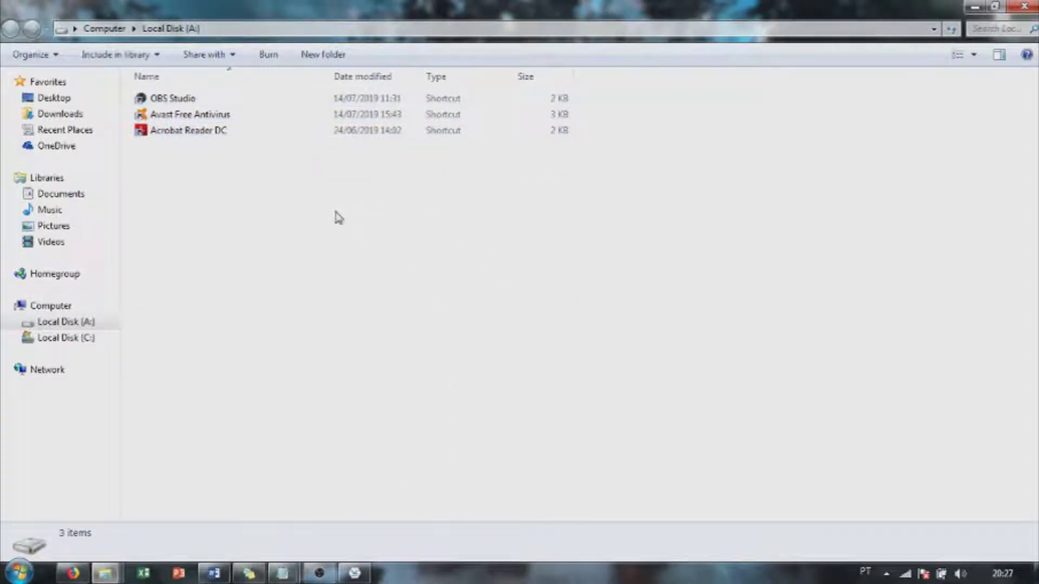
Step: Close the drive A: window and exit VeraCrypt
left_click(1024, 7)
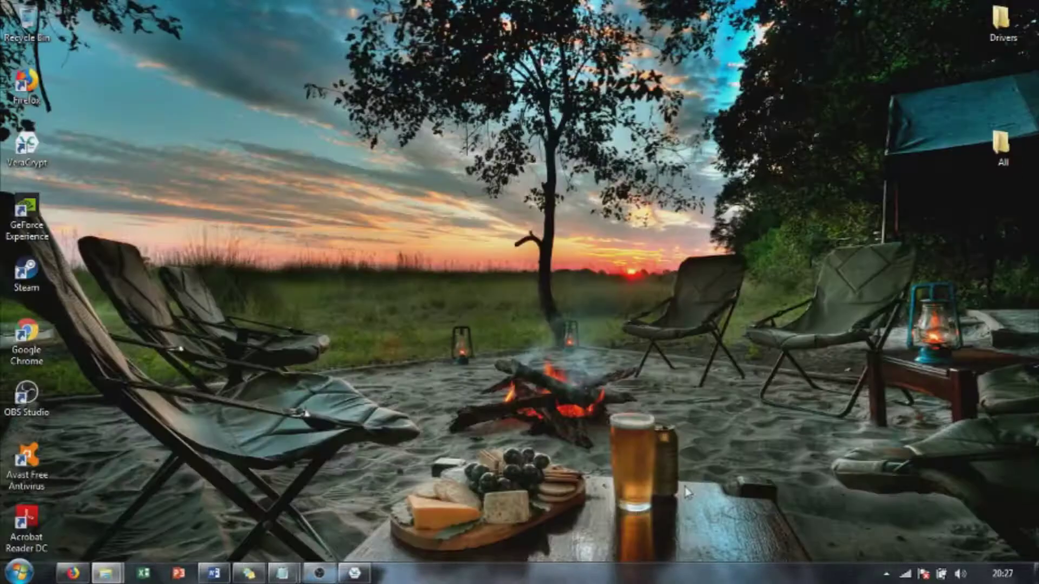
left_click(355, 573)
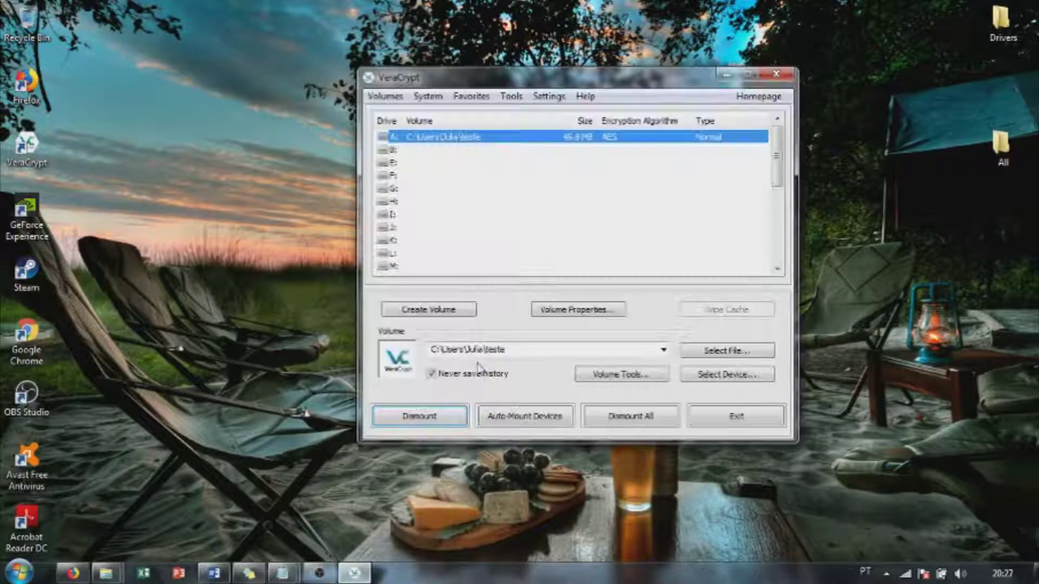
left_click(769, 421)
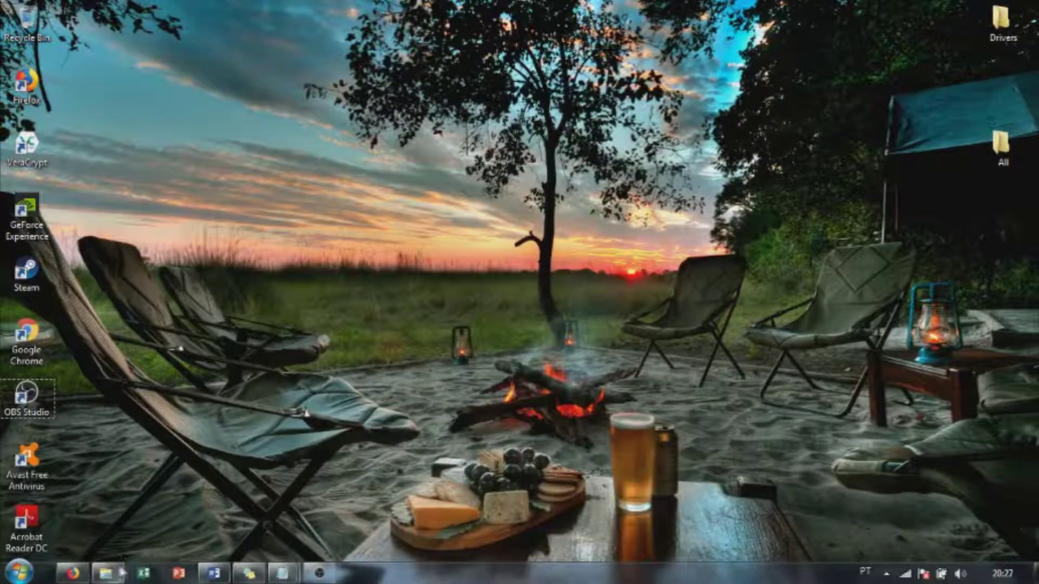
mouse_move(120, 575)
left_click(231, 489)
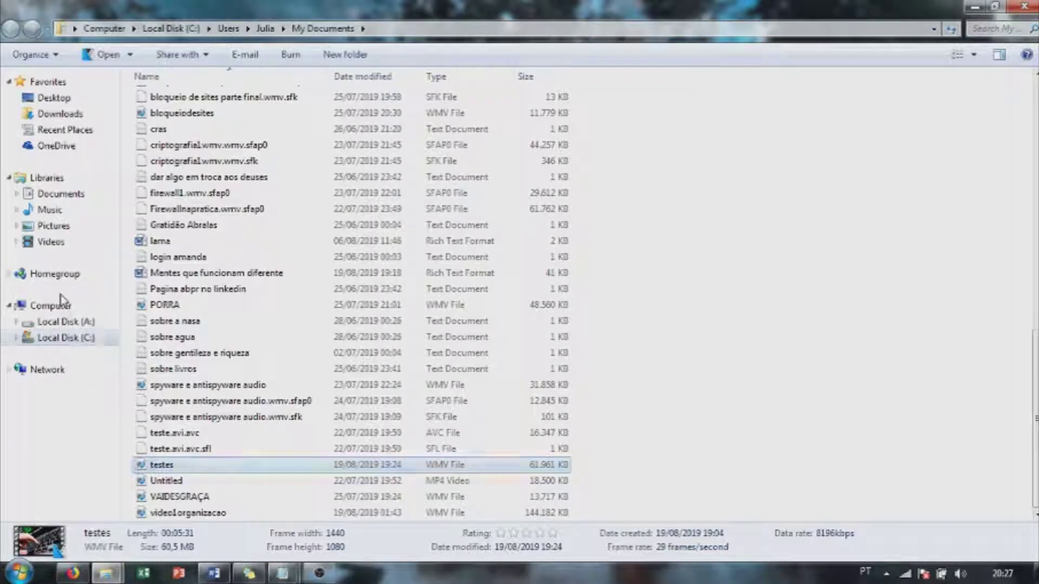
left_click(64, 308)
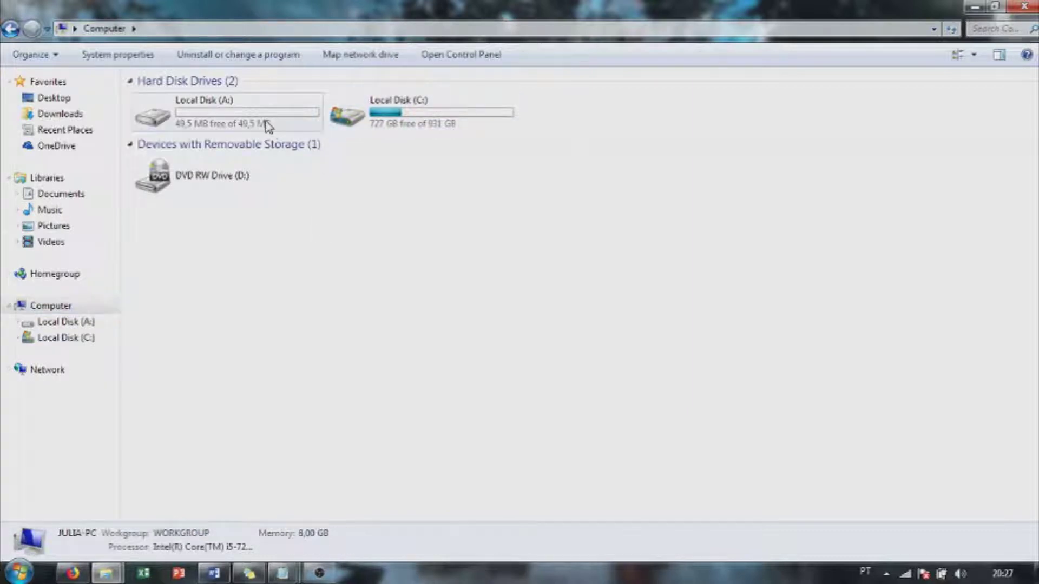
double_click(267, 124)
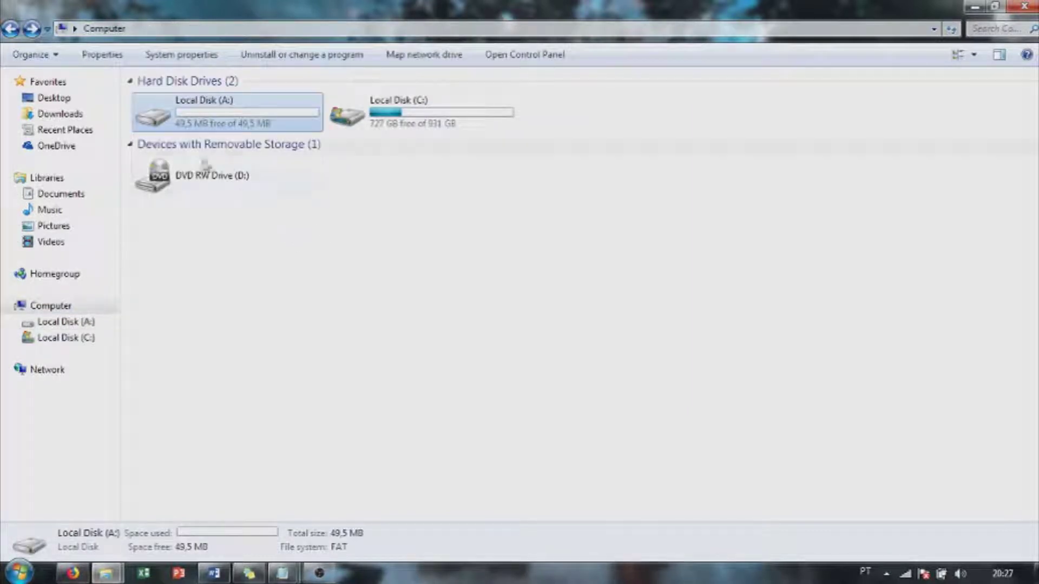
double_click(196, 125)
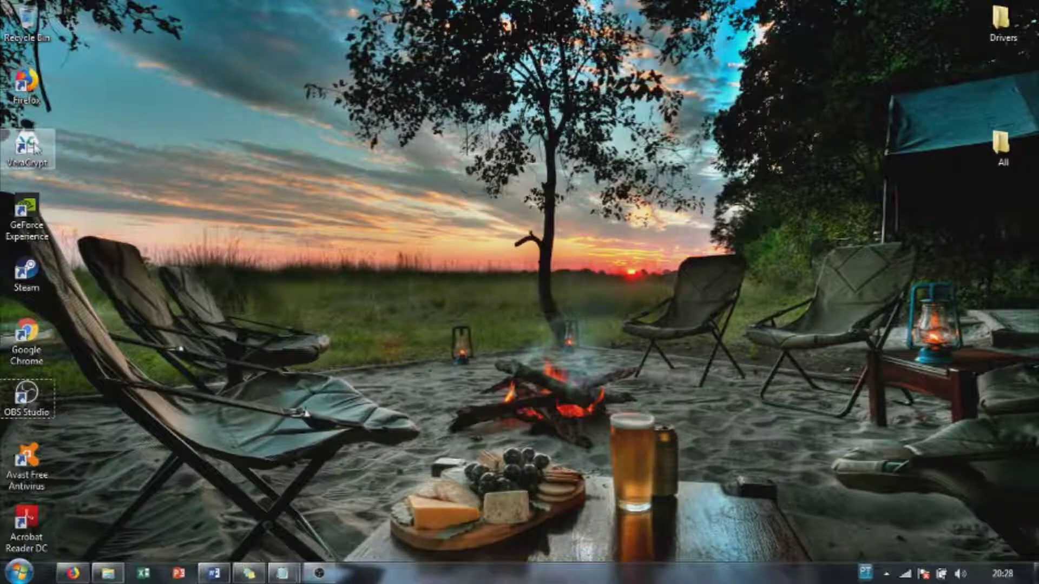
double_click(33, 148)
Step: Dismount the volume on drive A: and reselect the 'teste' container file
left_click(447, 164)
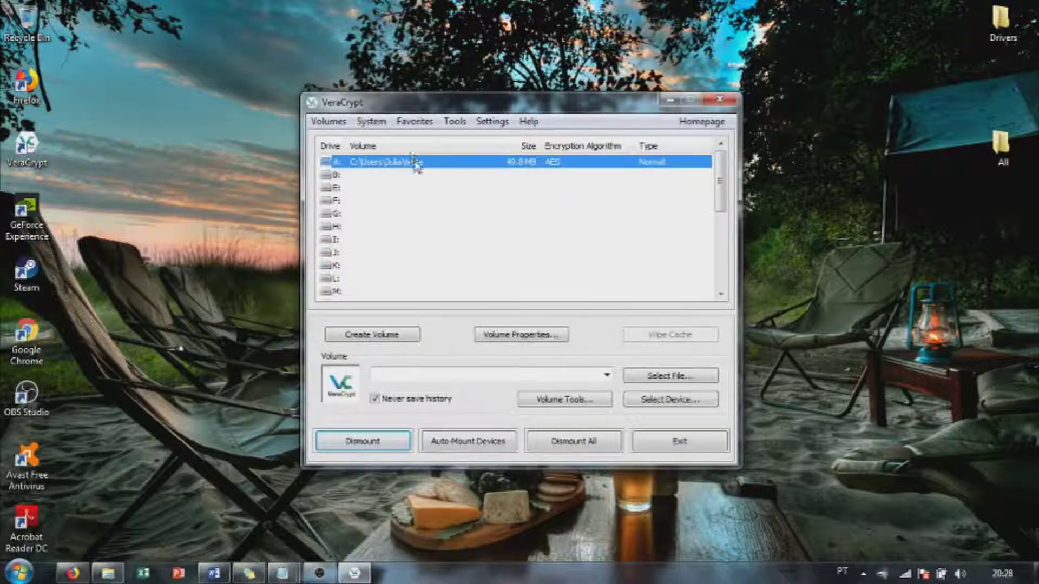
left_click(378, 441)
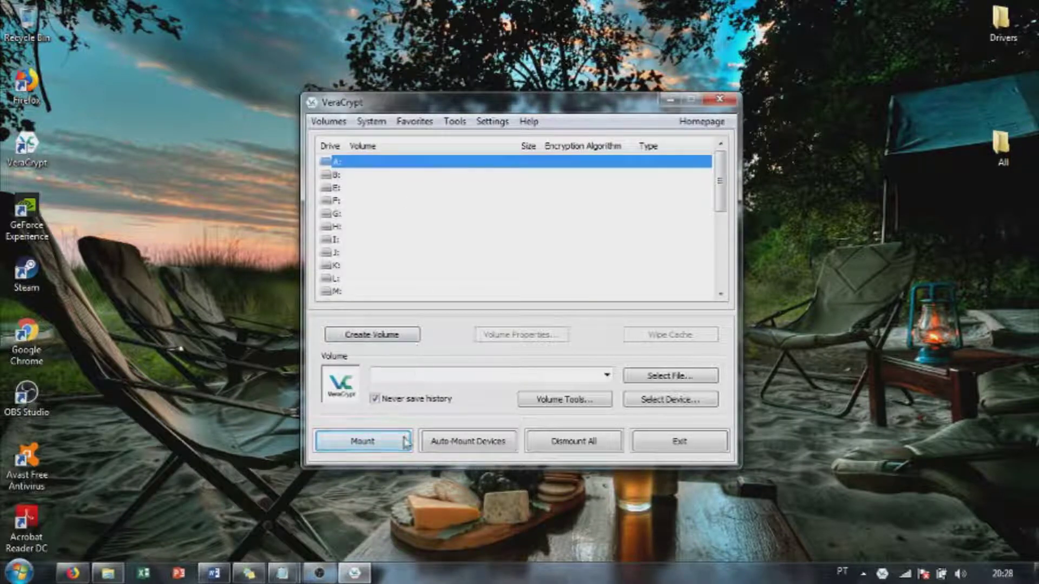
left_click(352, 125)
left_click(348, 139)
left_click(671, 373)
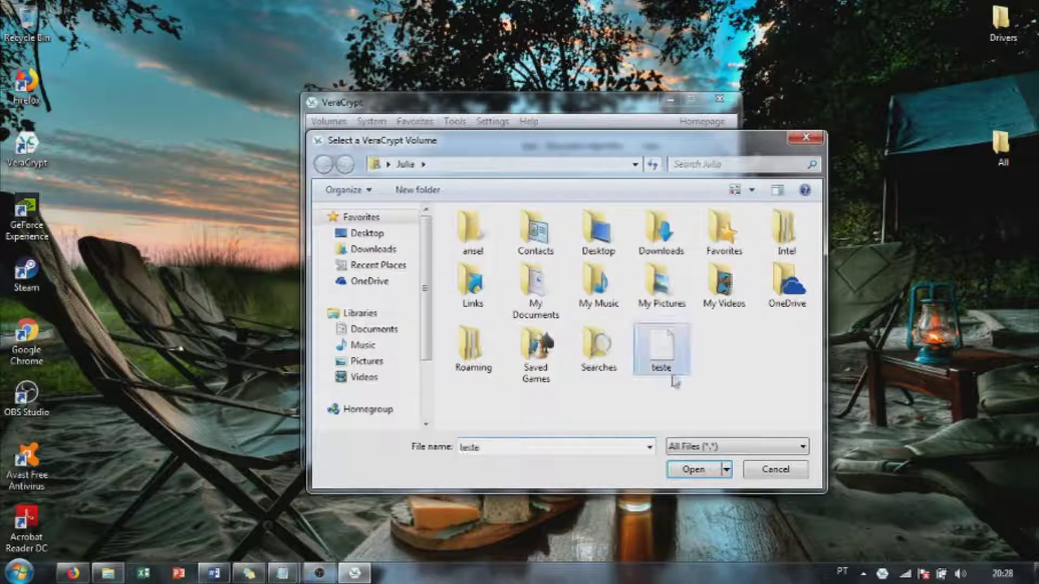
left_click(694, 472)
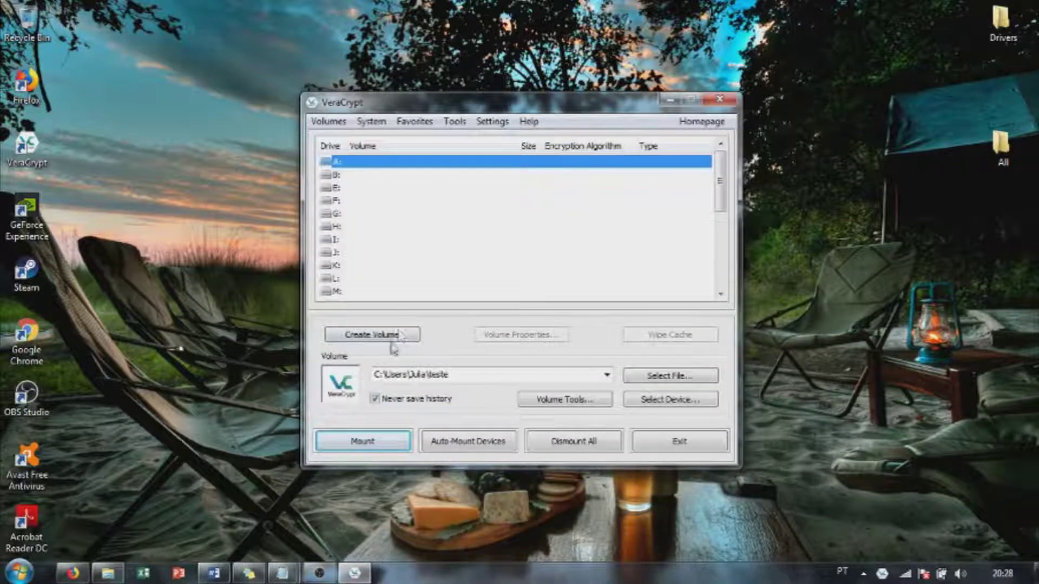
Step: Remount 'teste' as A: with its password and confirm the three shortcuts remain
left_click(382, 440)
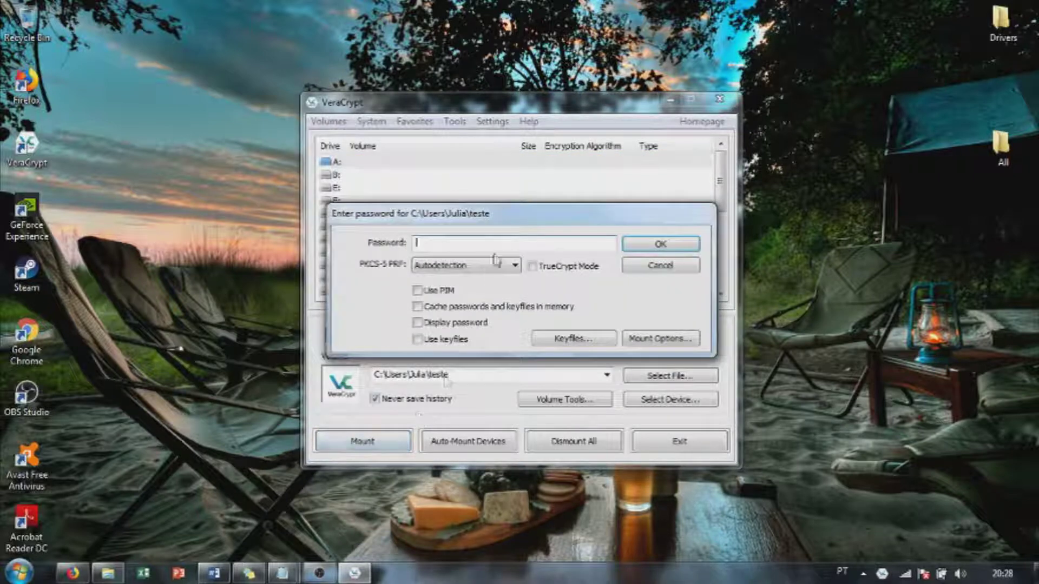
type("123456789")
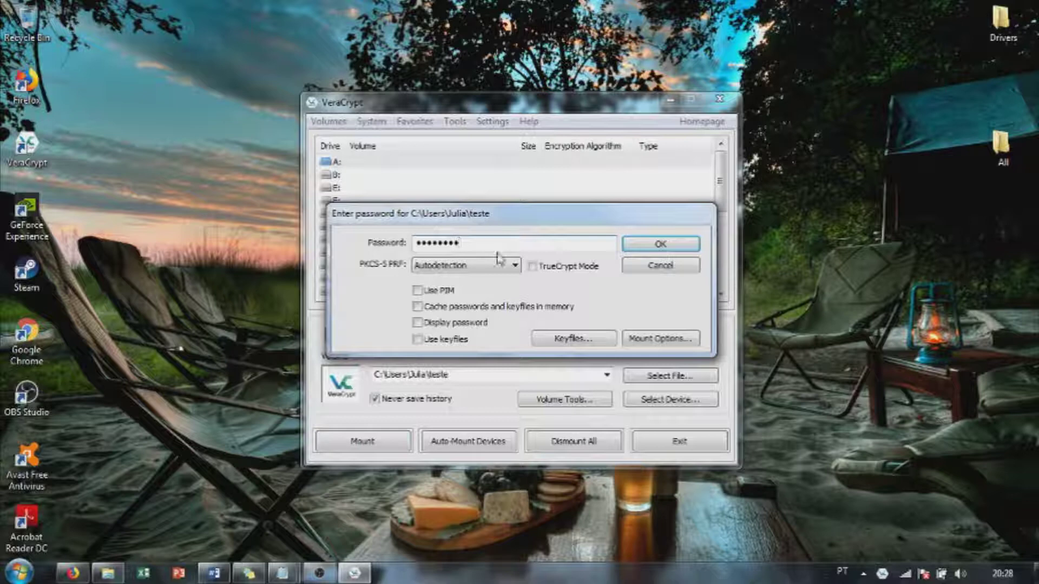
left_click(657, 244)
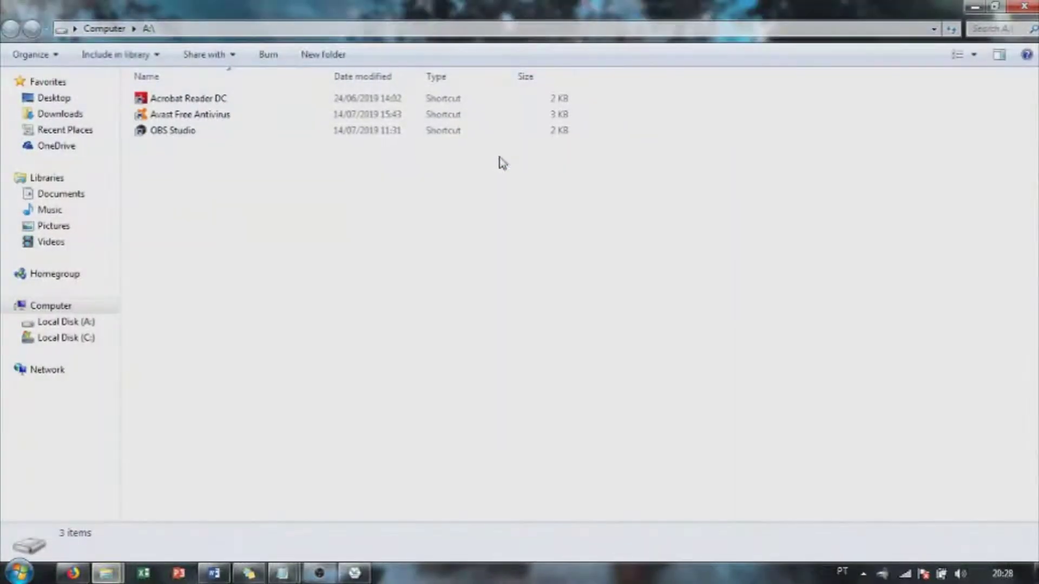
left_click_drag(324, 287, 251, 89)
left_click(349, 351)
left_click(1024, 6)
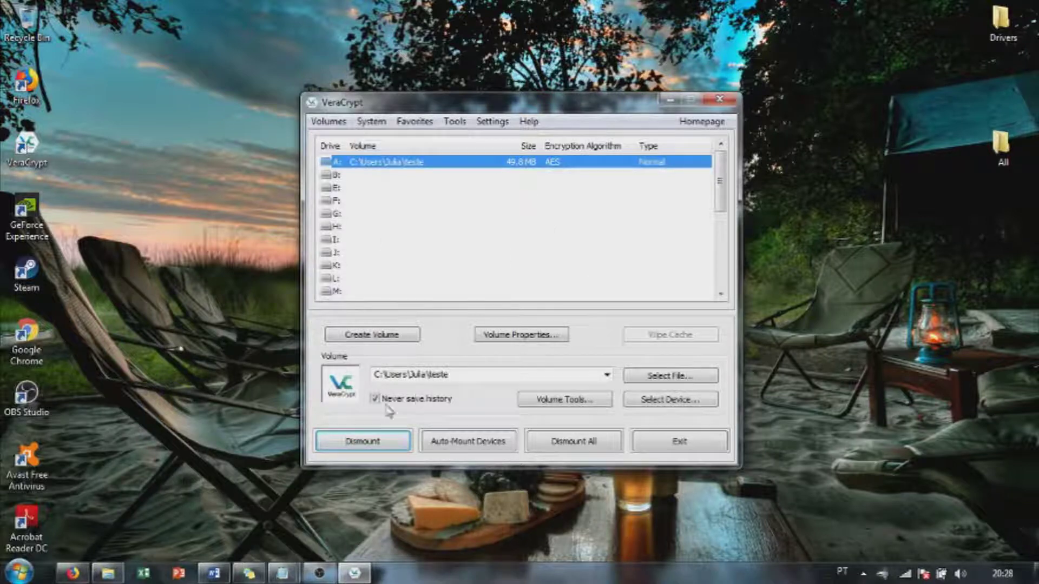
Step: Dismount drive A:, reselect 'teste' but cancel the password prompt, and close VeraCrypt
left_click(368, 441)
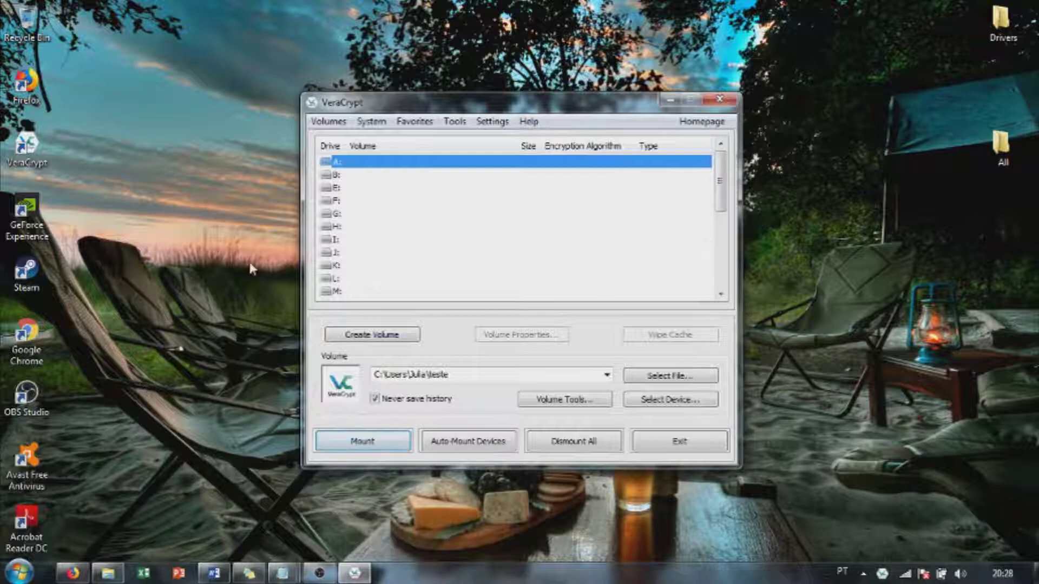
left_click(323, 122)
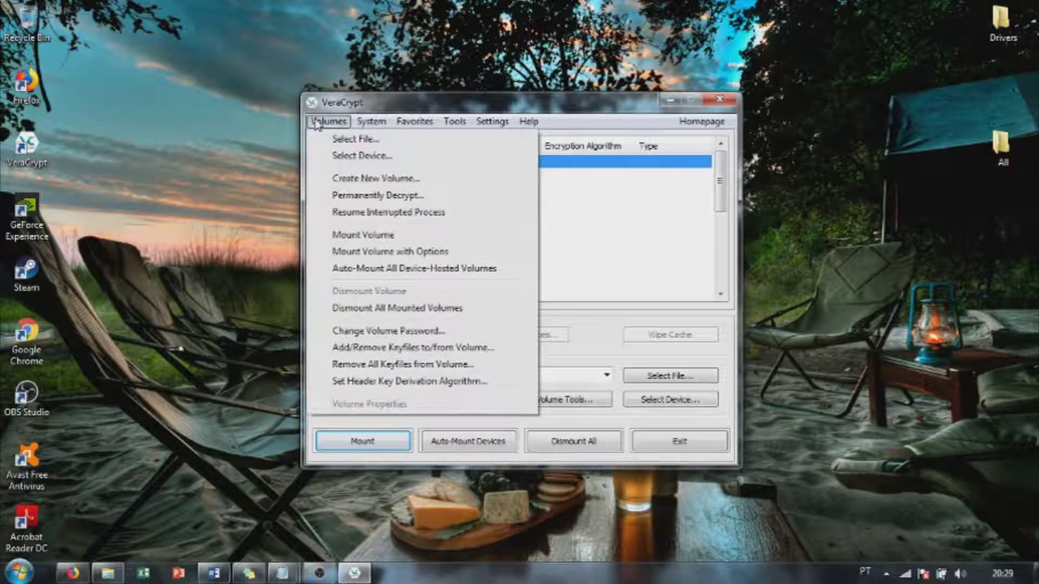
left_click(373, 139)
double_click(661, 349)
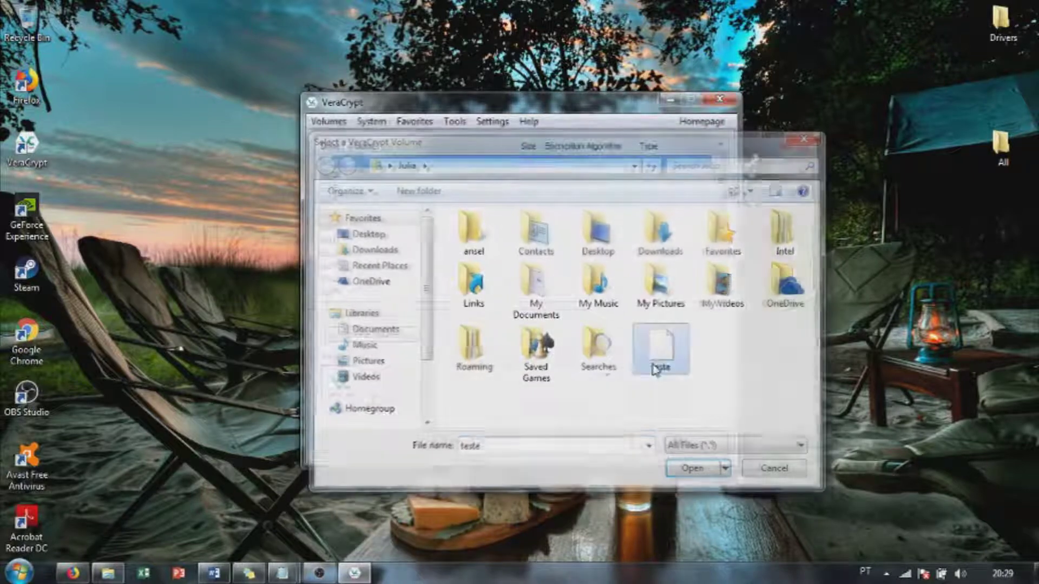
left_click(363, 441)
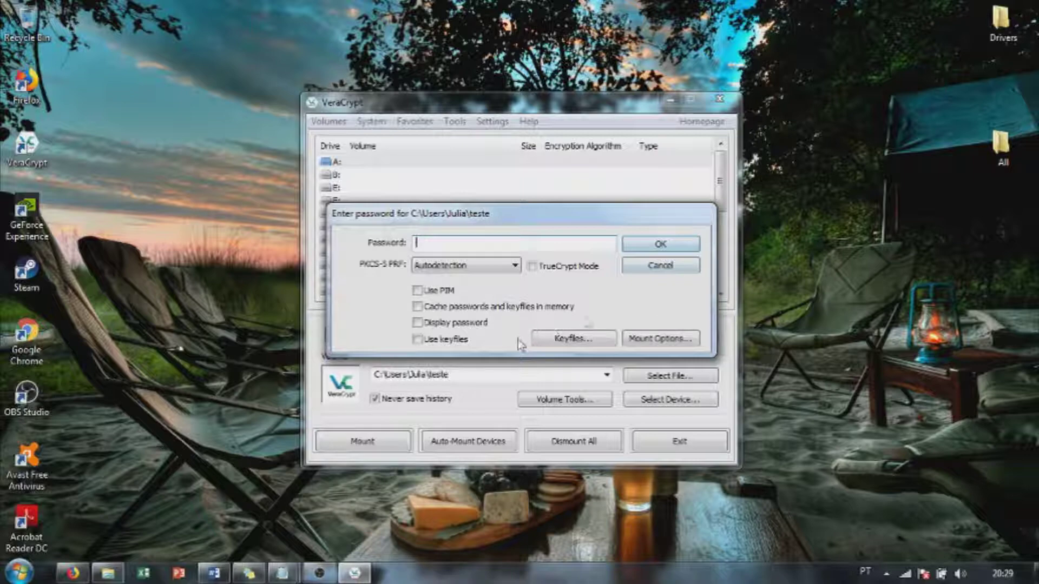
left_click(691, 268)
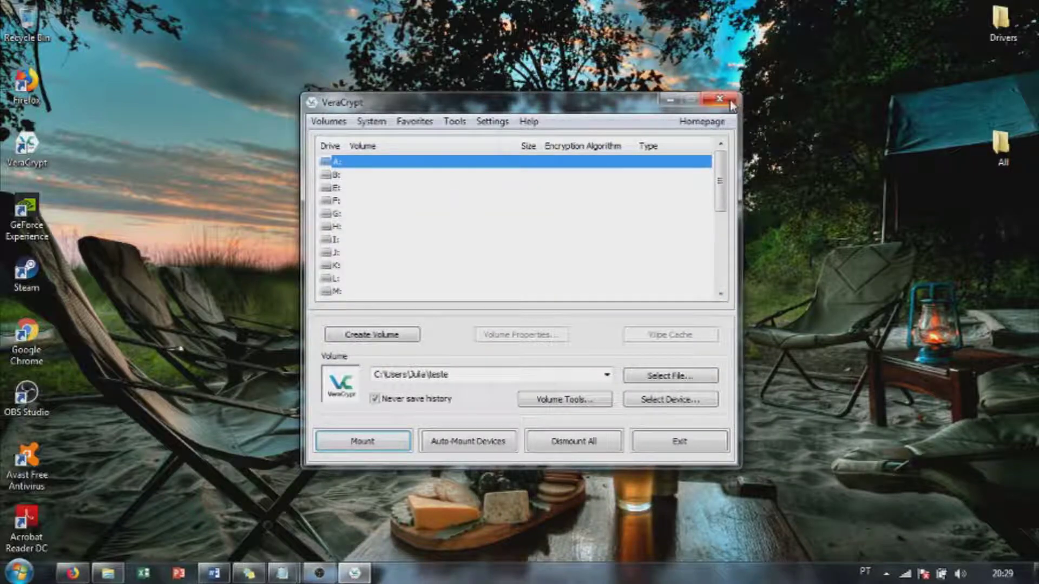
left_click(720, 99)
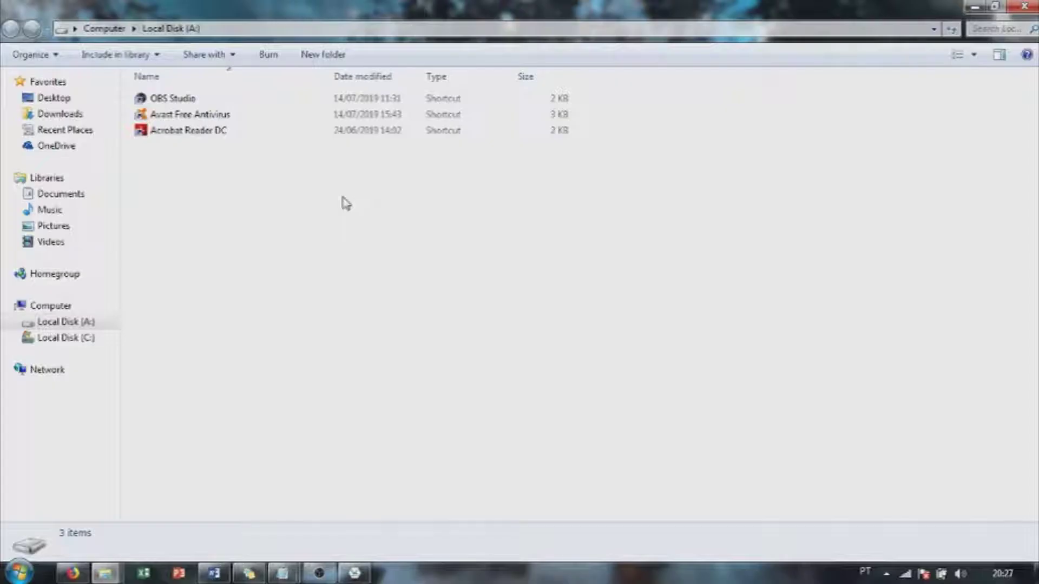